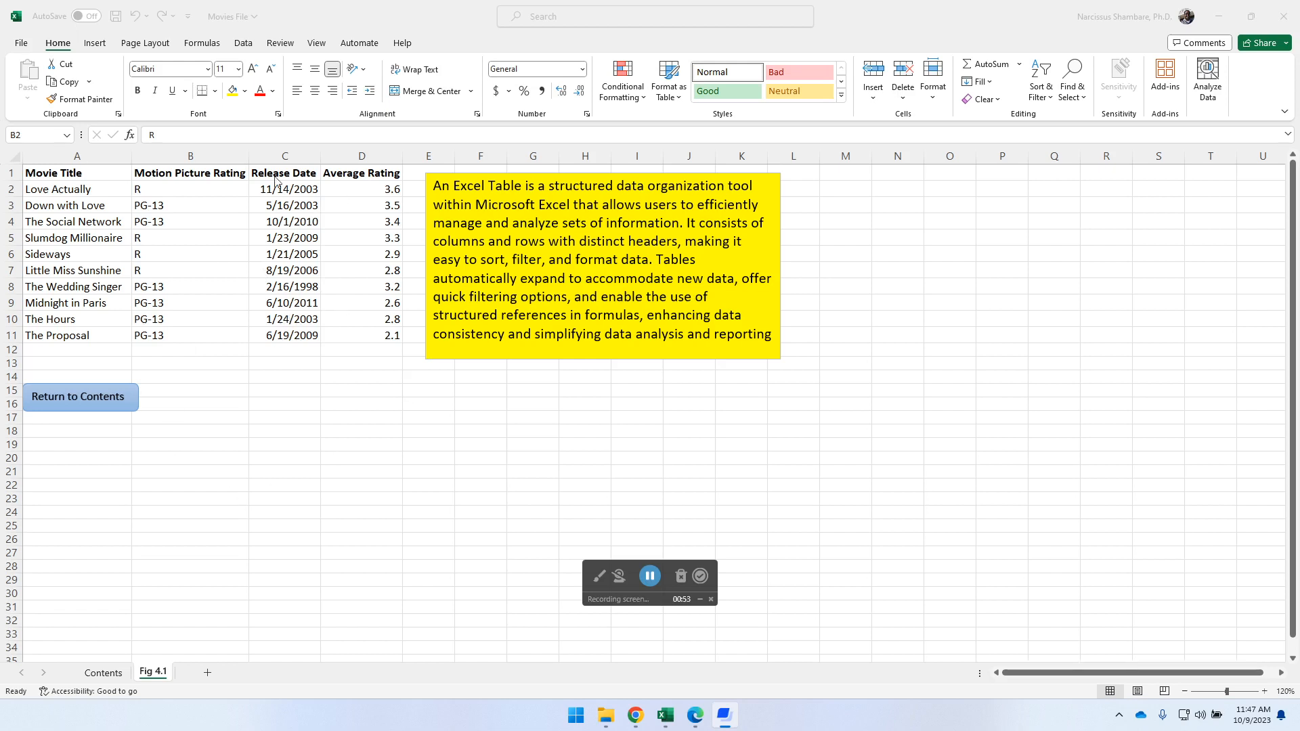
# - Convert the movie data in A1:D11 into an Excel table, using the first row as headers
pyautogui.click(187, 196)
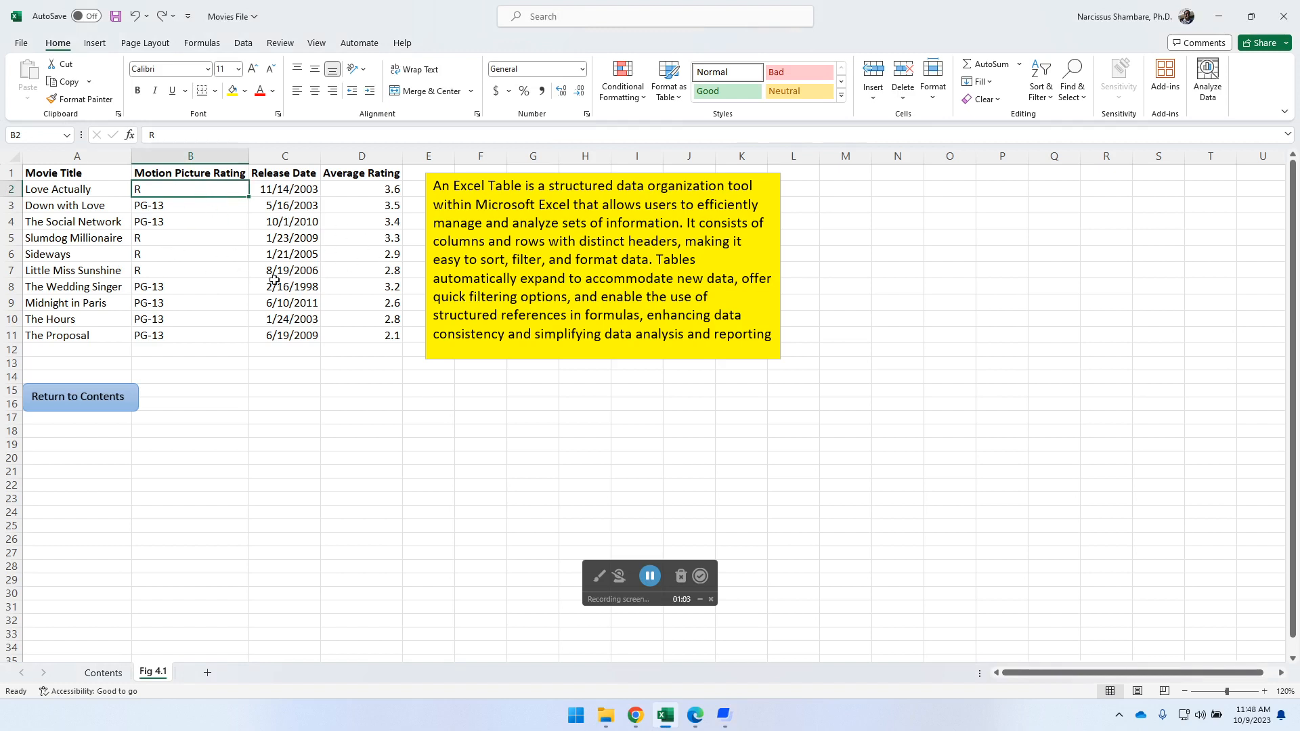
pyautogui.click(95, 44)
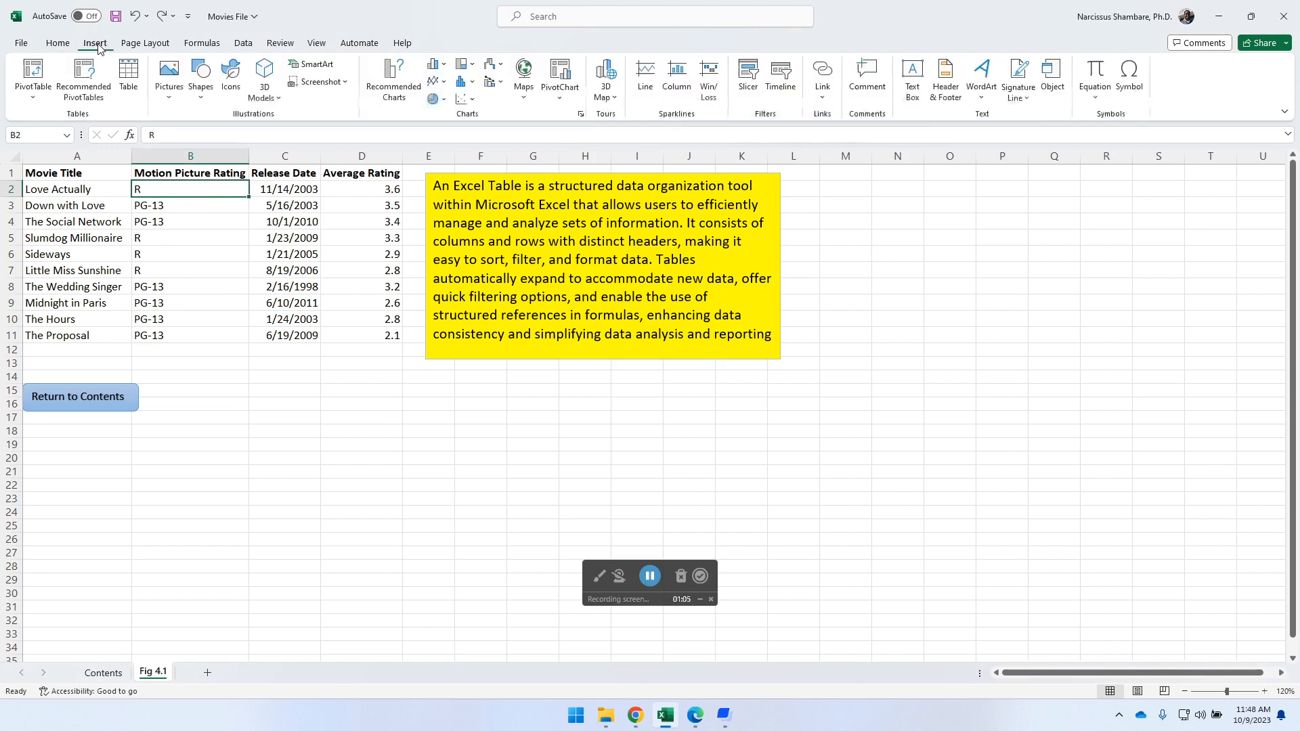
pyautogui.click(129, 76)
pyautogui.click(609, 344)
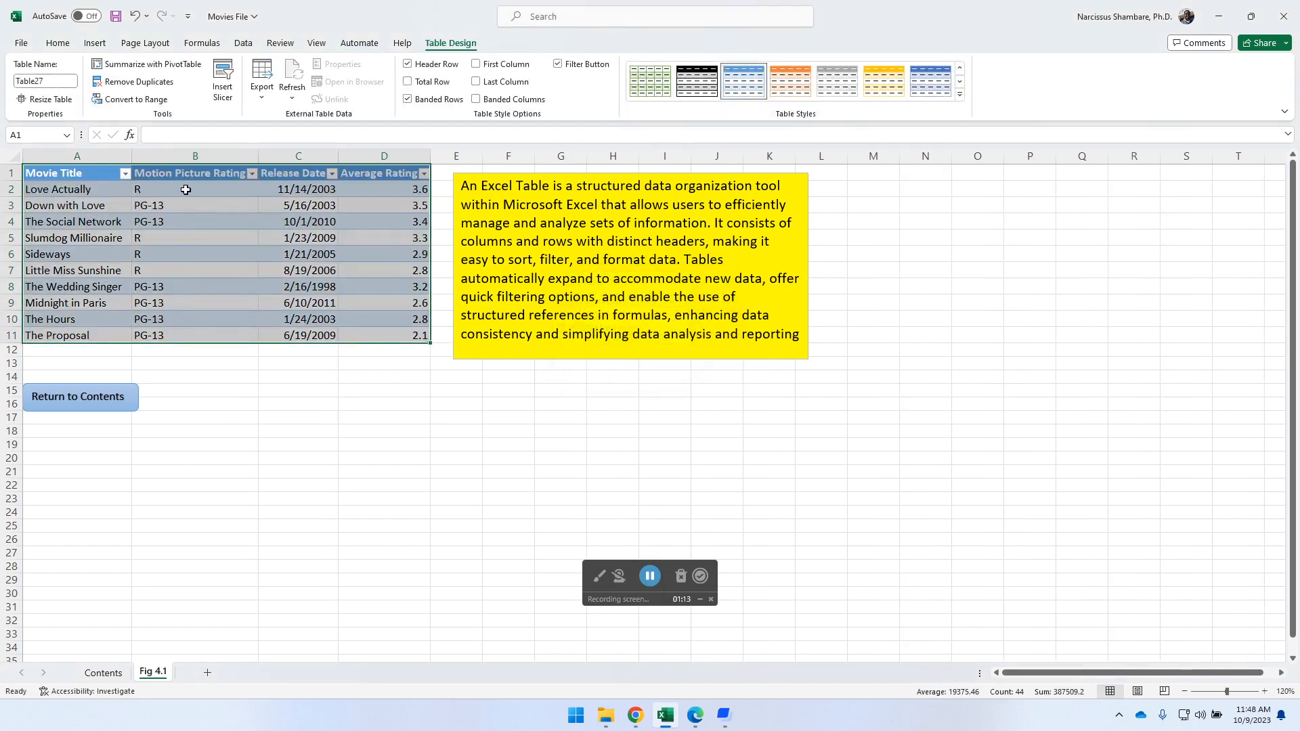
pyautogui.click(187, 190)
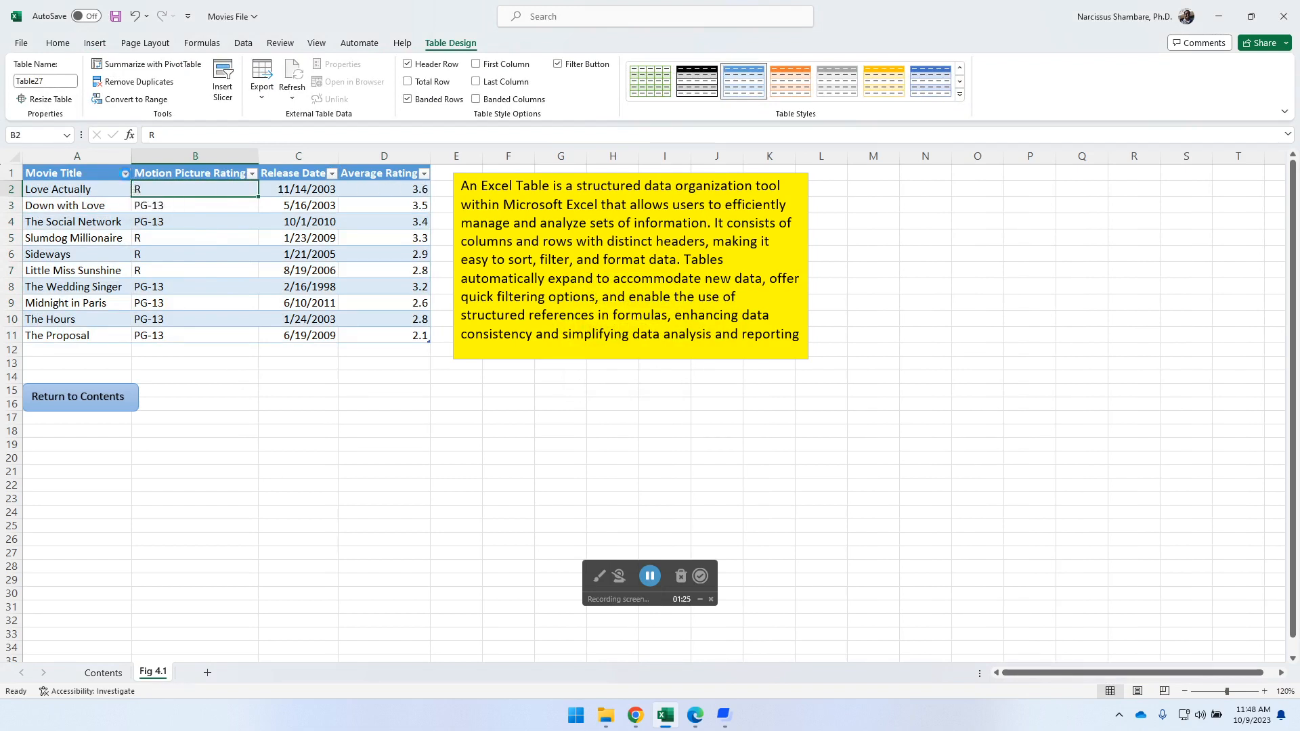
# - Examine the sort and text filter options of the Movie Title column without applying any
pyautogui.click(125, 174)
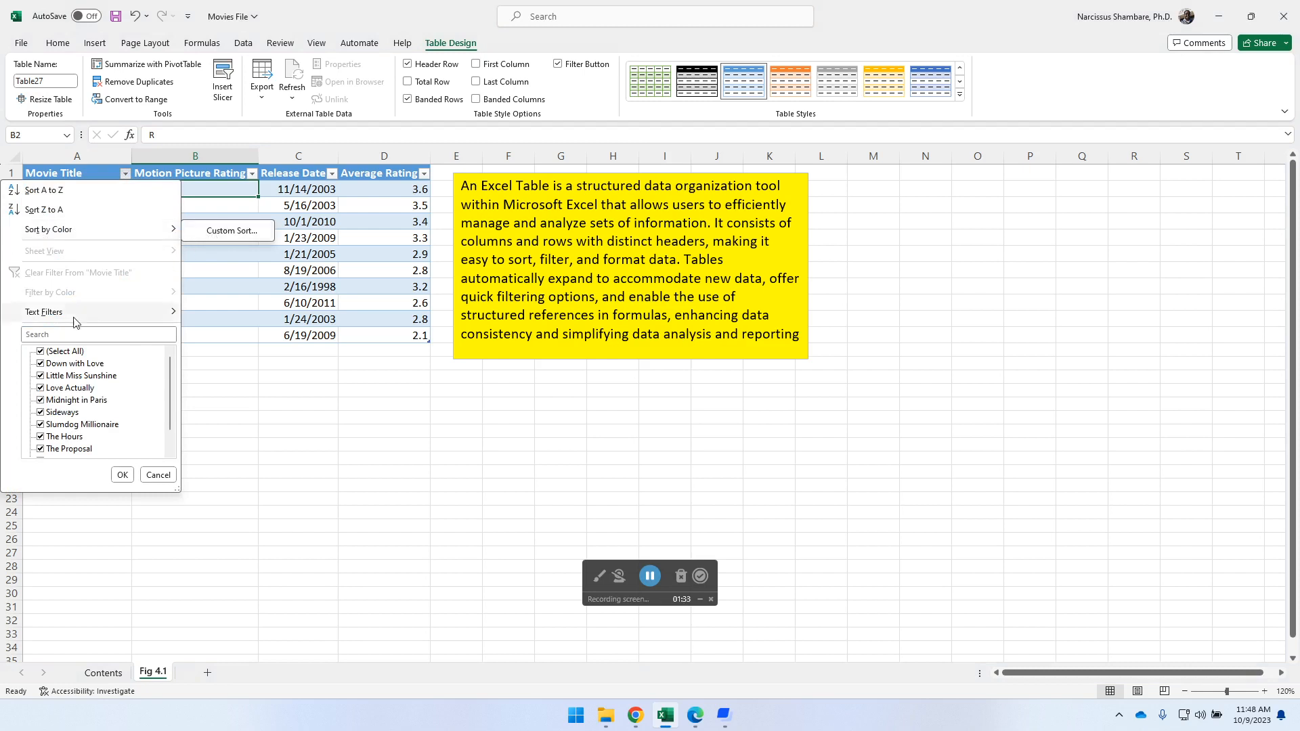
pyautogui.moveTo(48, 315)
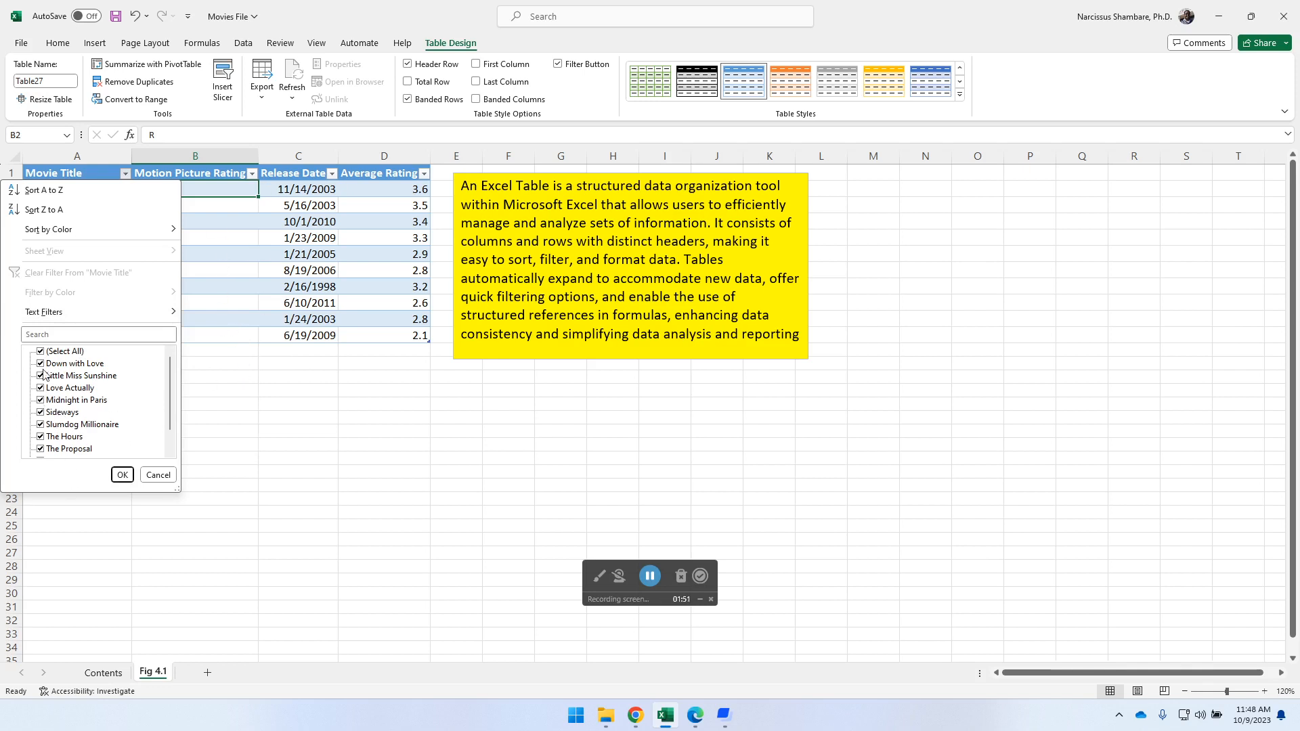
pyautogui.click(157, 475)
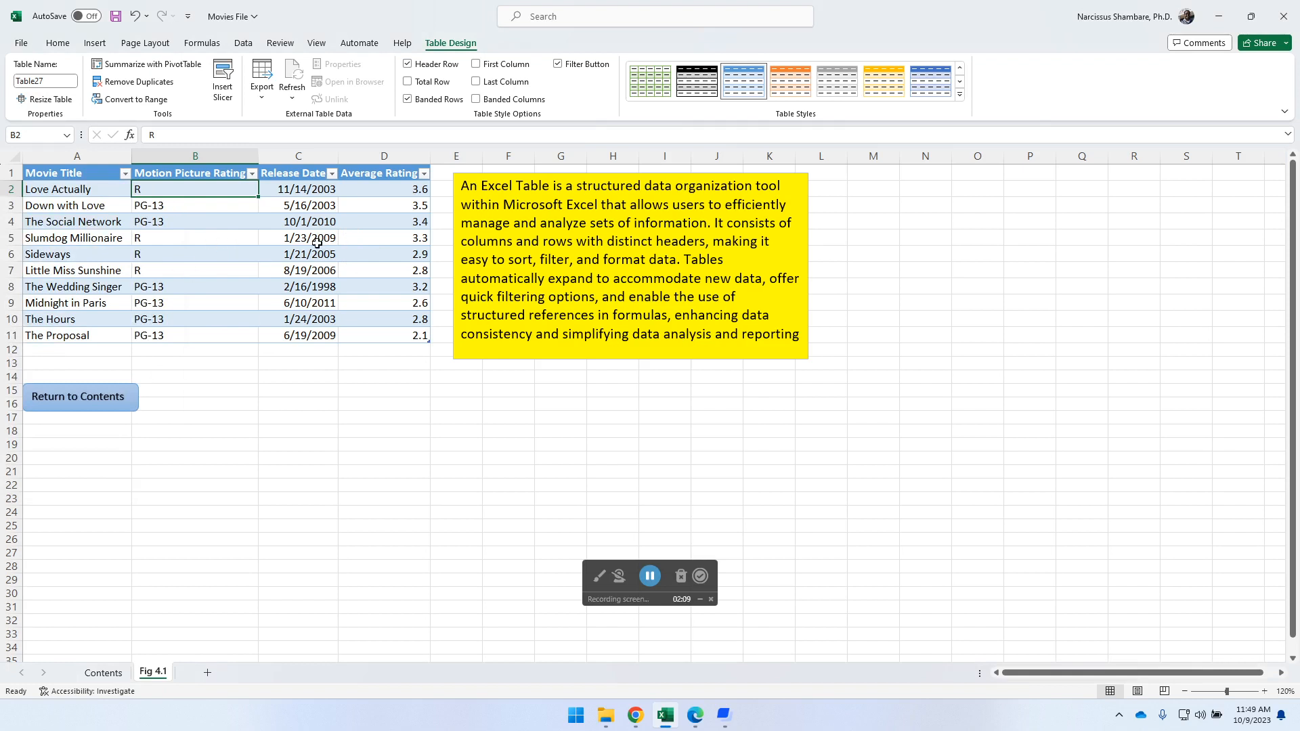
# - Convert the movie table to a normal range, and clear the formats of cell B2 and of the whole range A1:D11
pyautogui.click(152, 102)
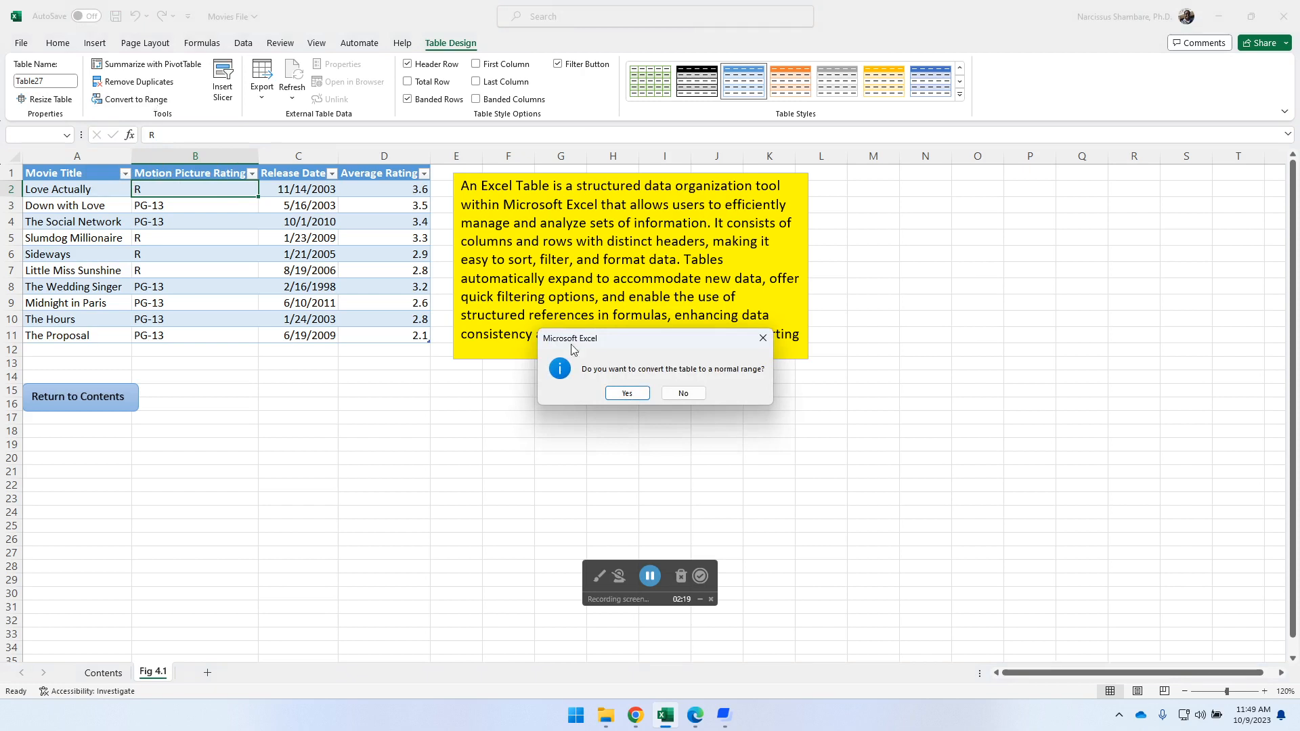
pyautogui.click(628, 394)
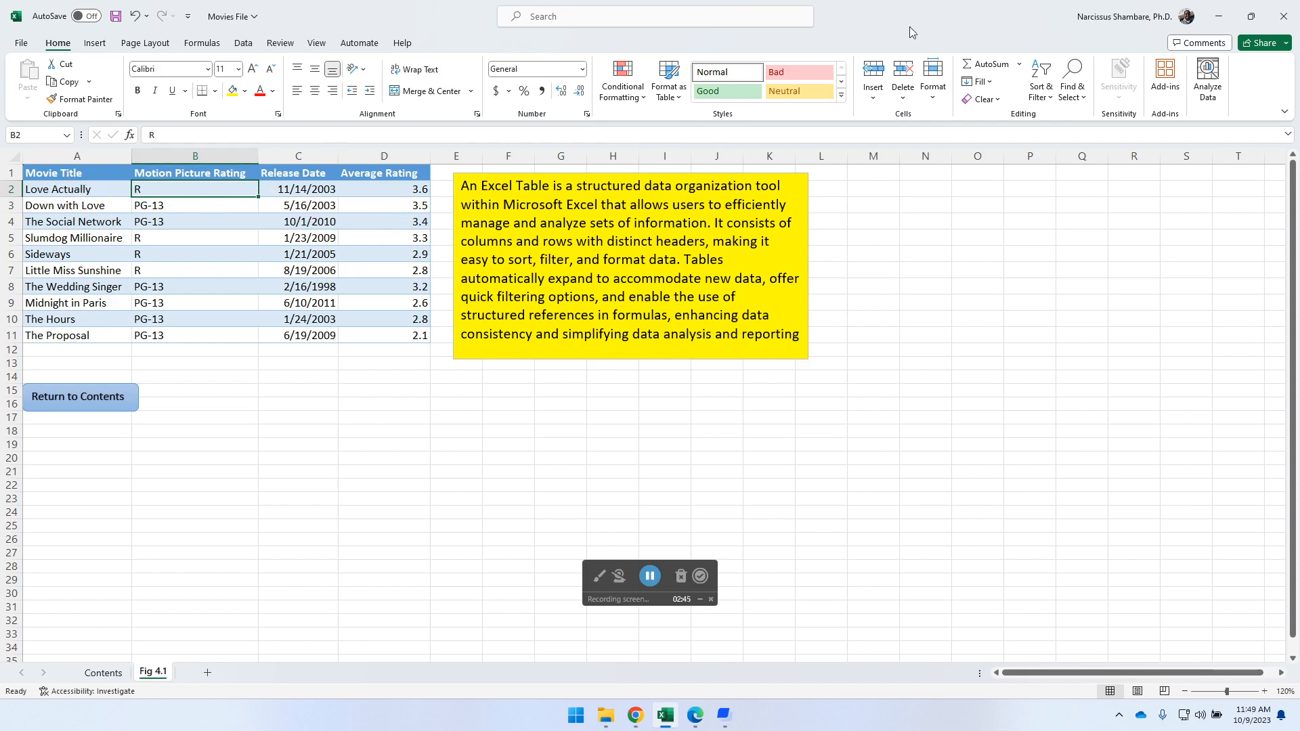
pyautogui.click(995, 100)
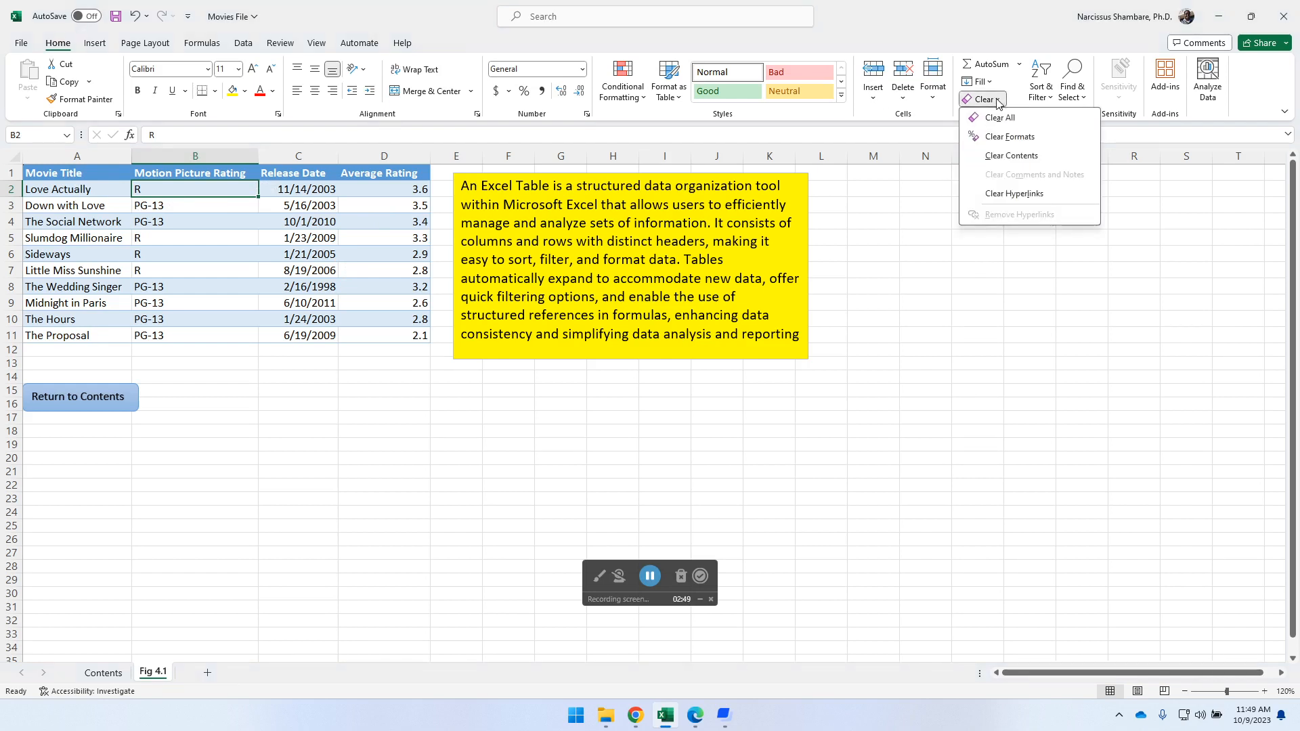
pyautogui.click(1023, 138)
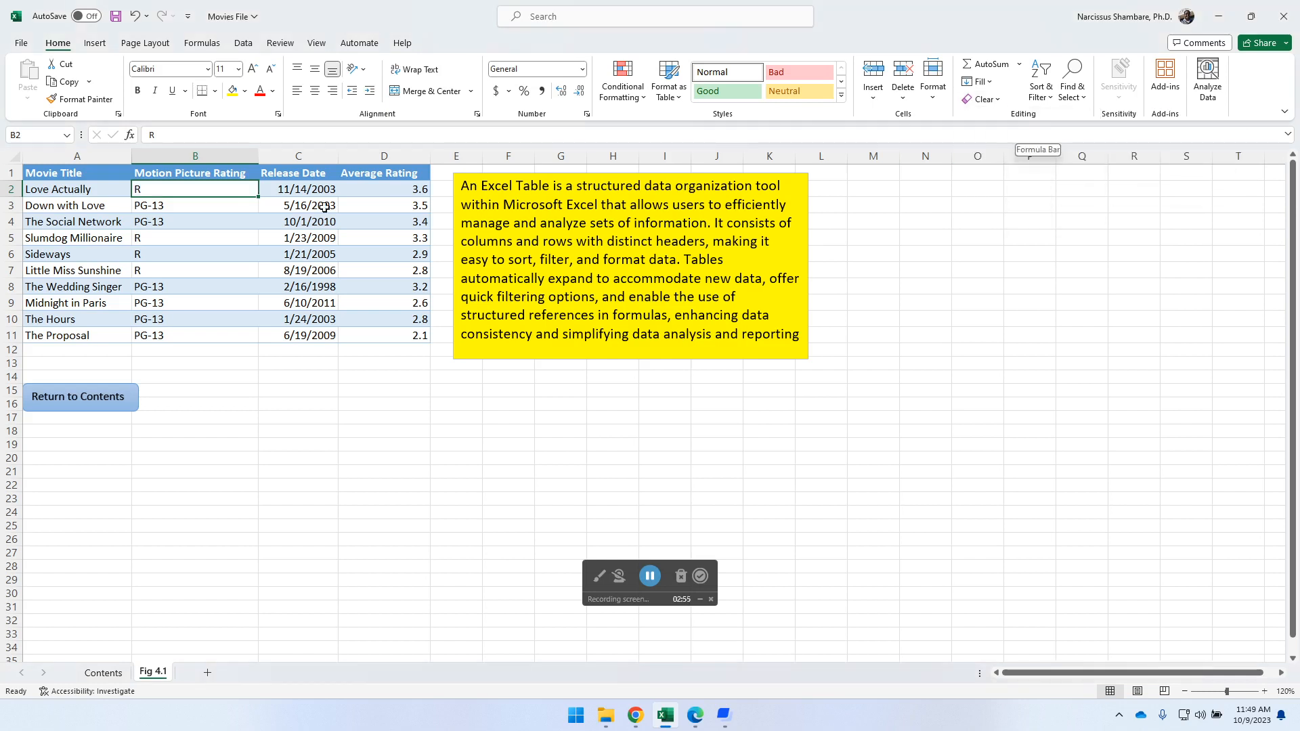
pyautogui.moveTo(100, 175); pyautogui.dragTo(393, 336)
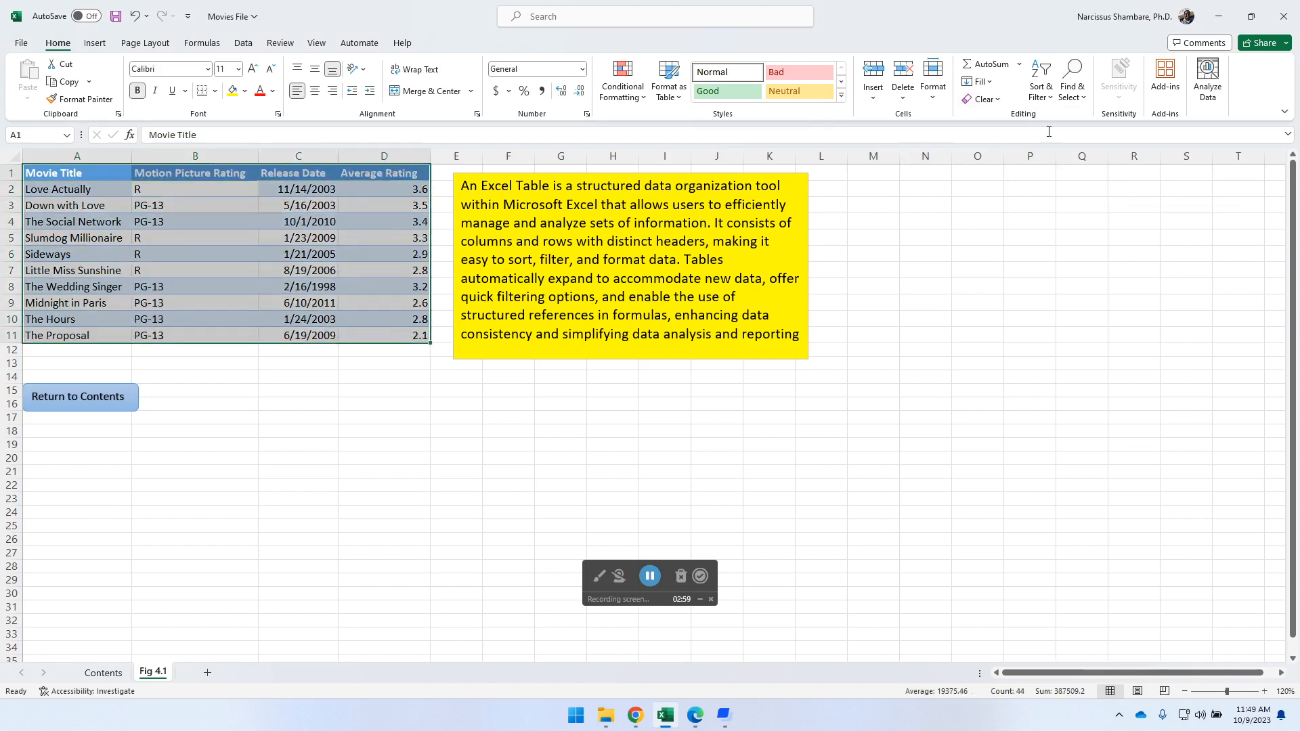
pyautogui.click(999, 102)
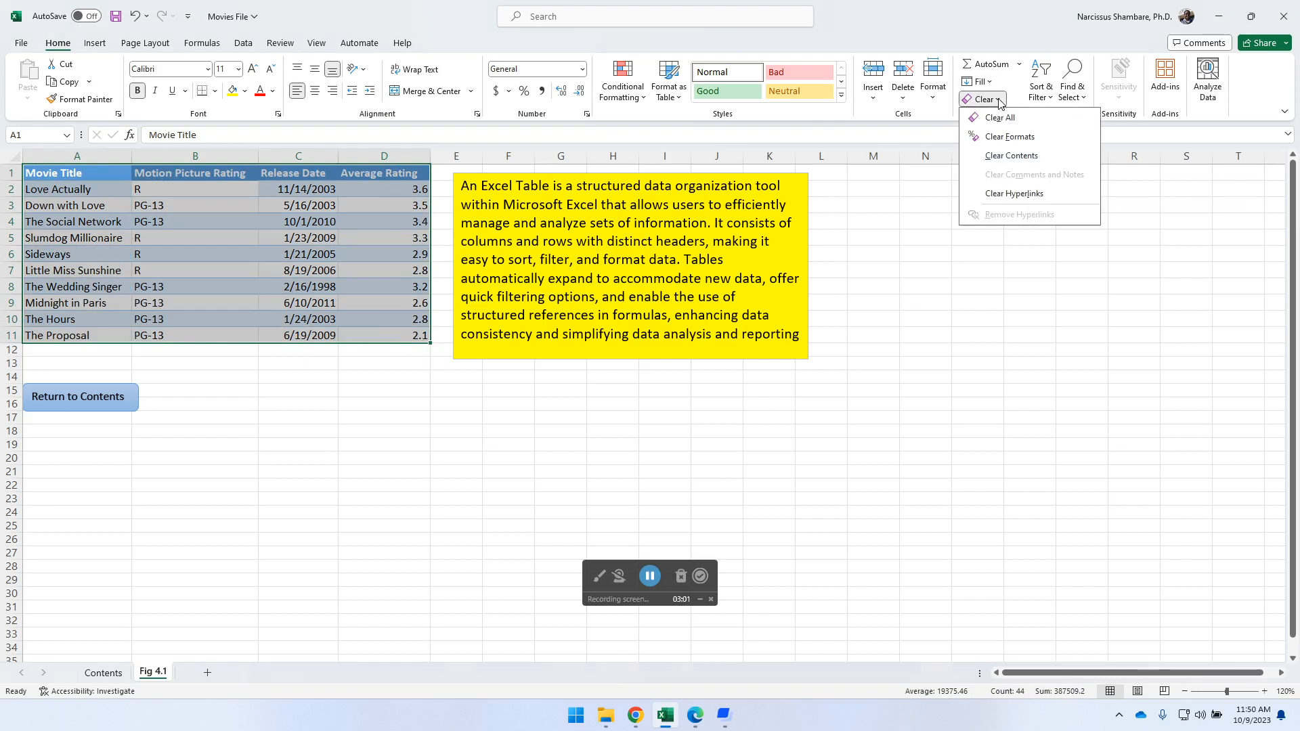
pyautogui.click(1019, 138)
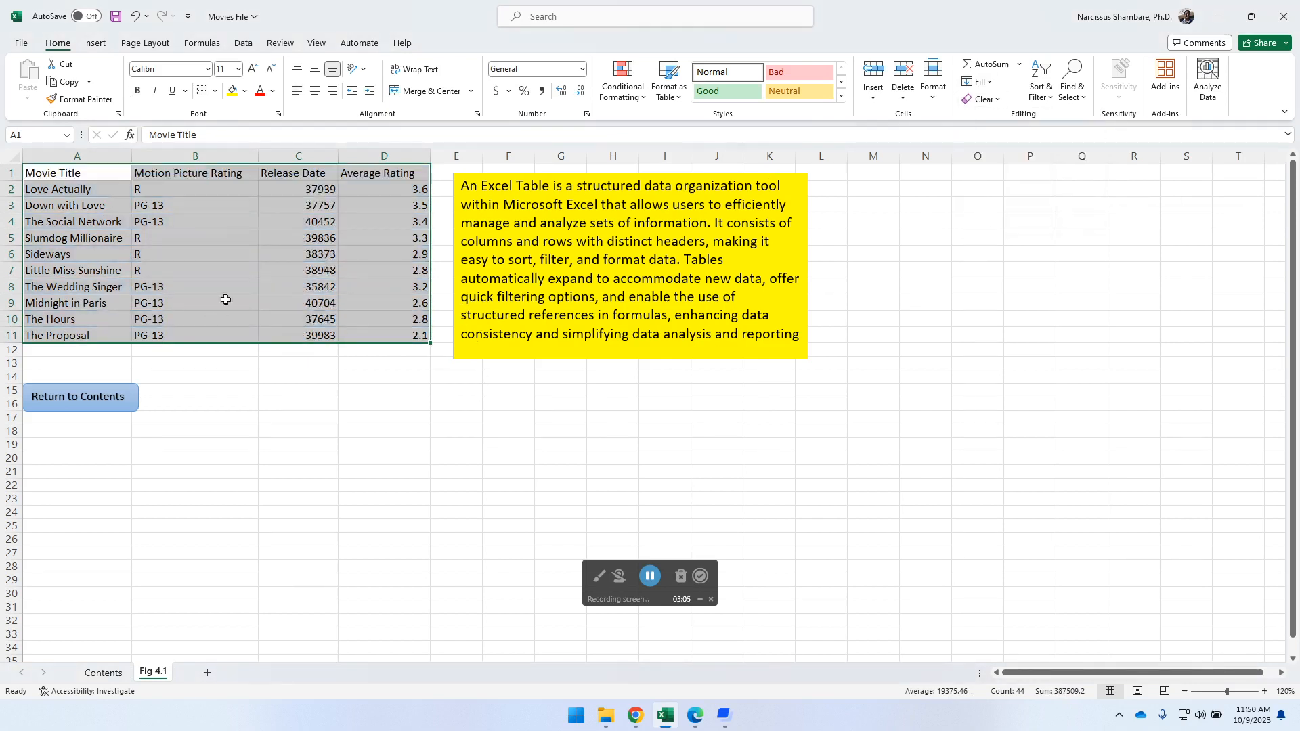
# - Format the release dates in C2:C11 as Short Date
pyautogui.click(327, 190)
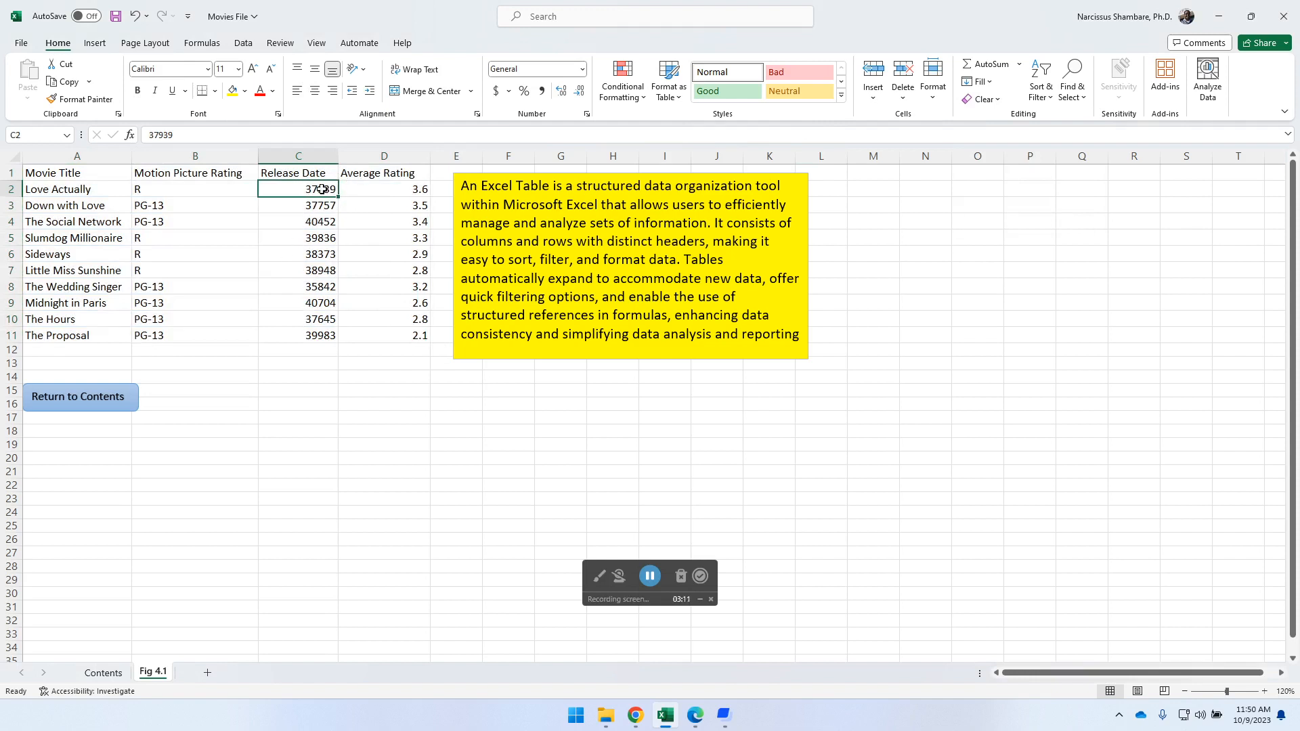
pyautogui.moveTo(318, 189); pyautogui.dragTo(301, 334)
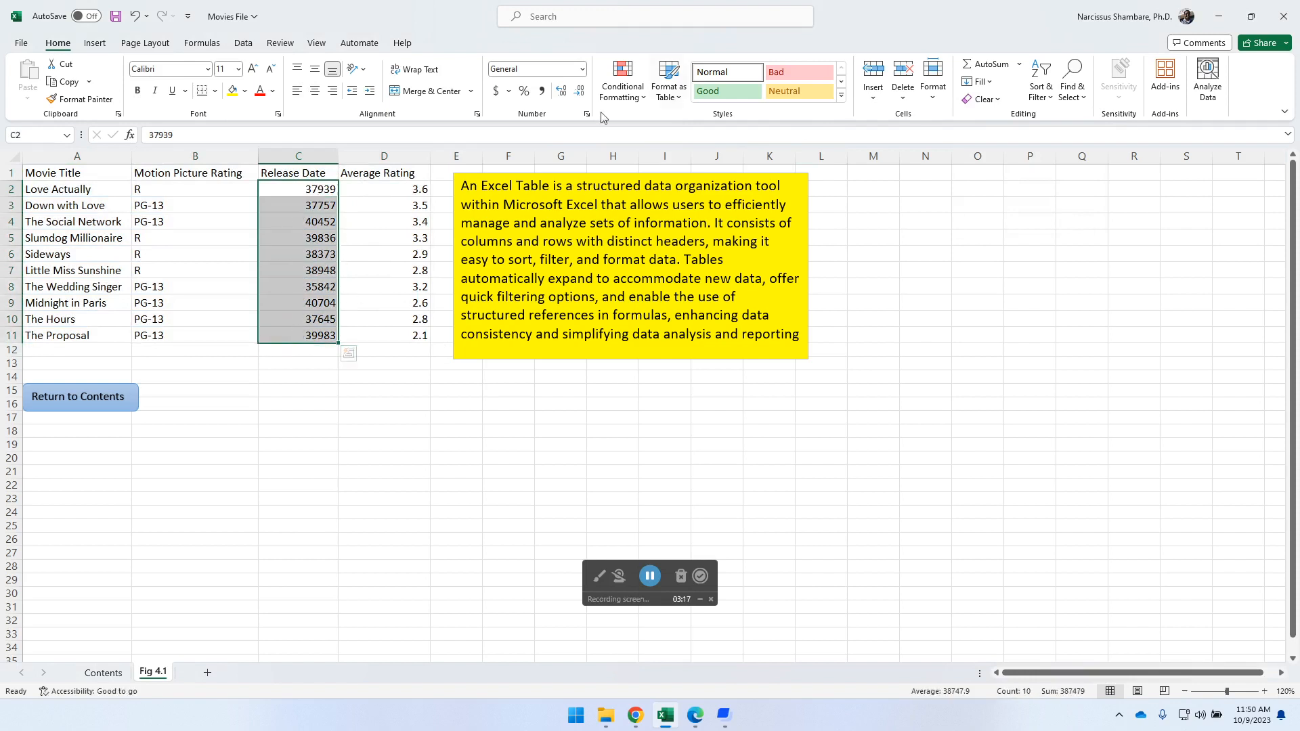
pyautogui.click(583, 70)
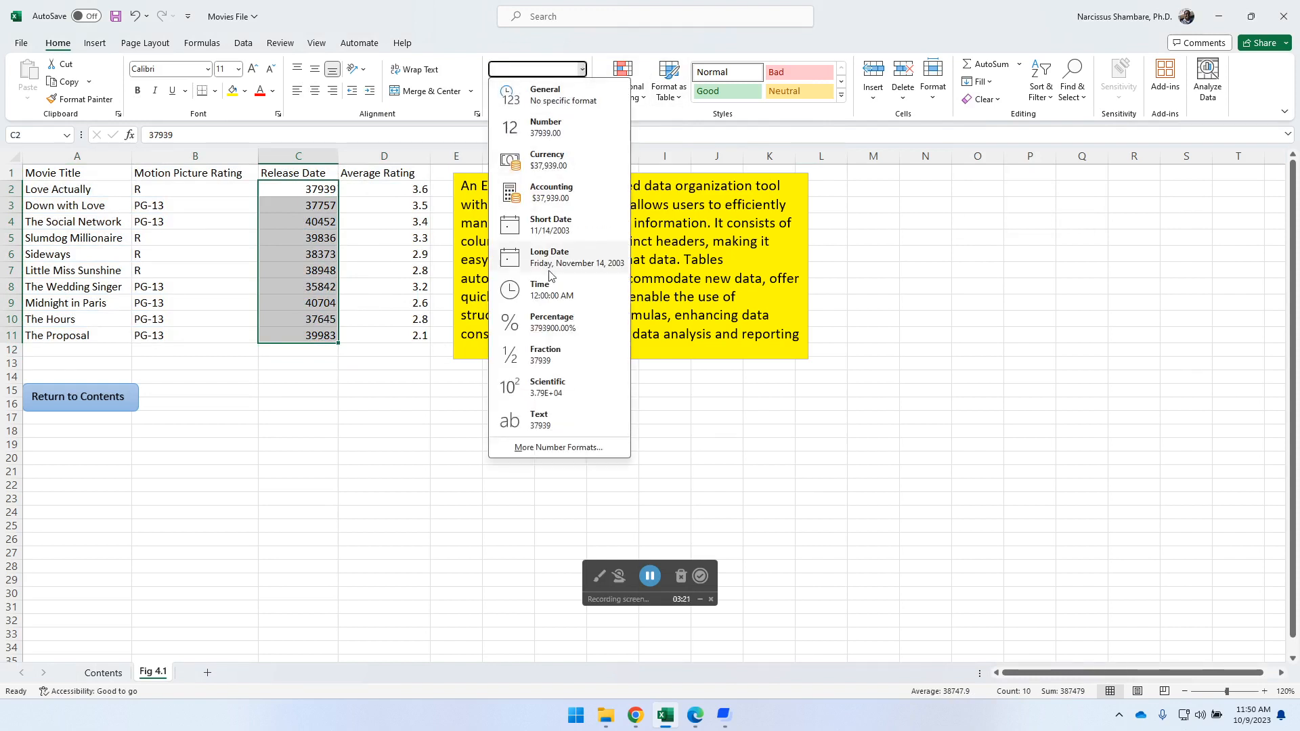
pyautogui.click(546, 226)
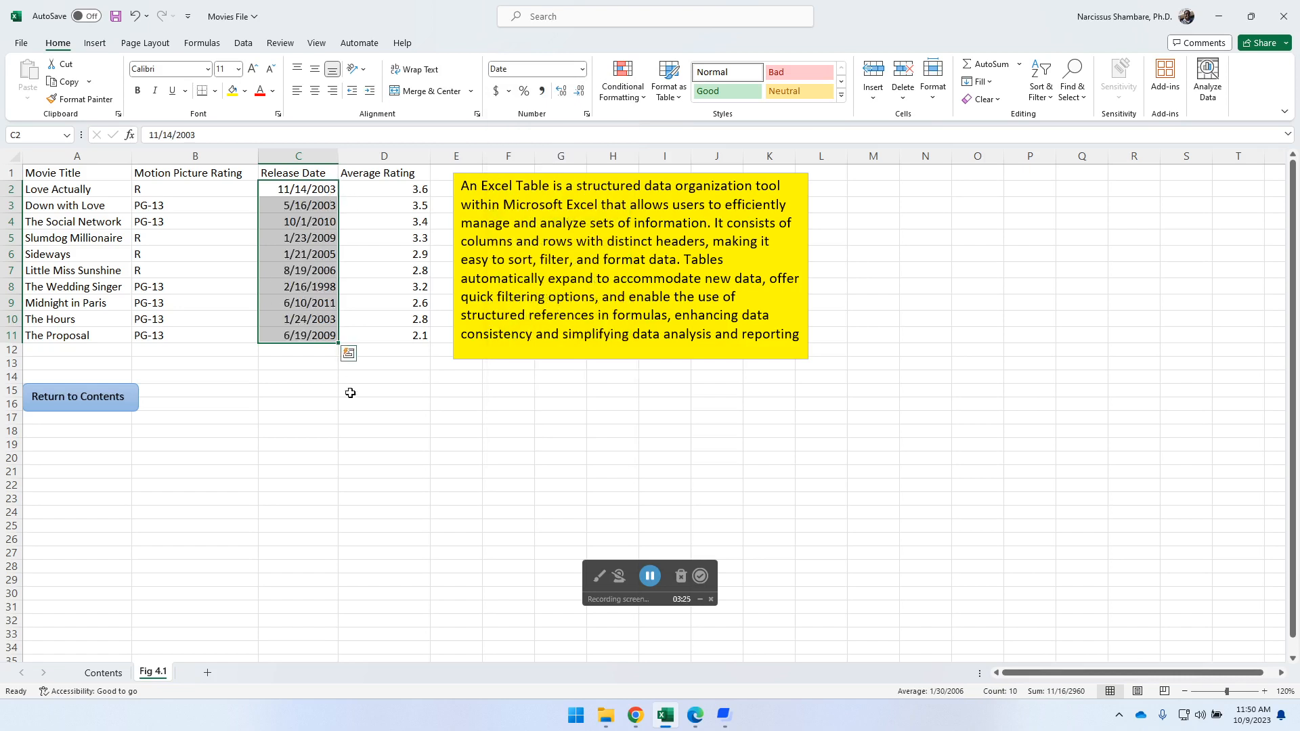
pyautogui.click(304, 353)
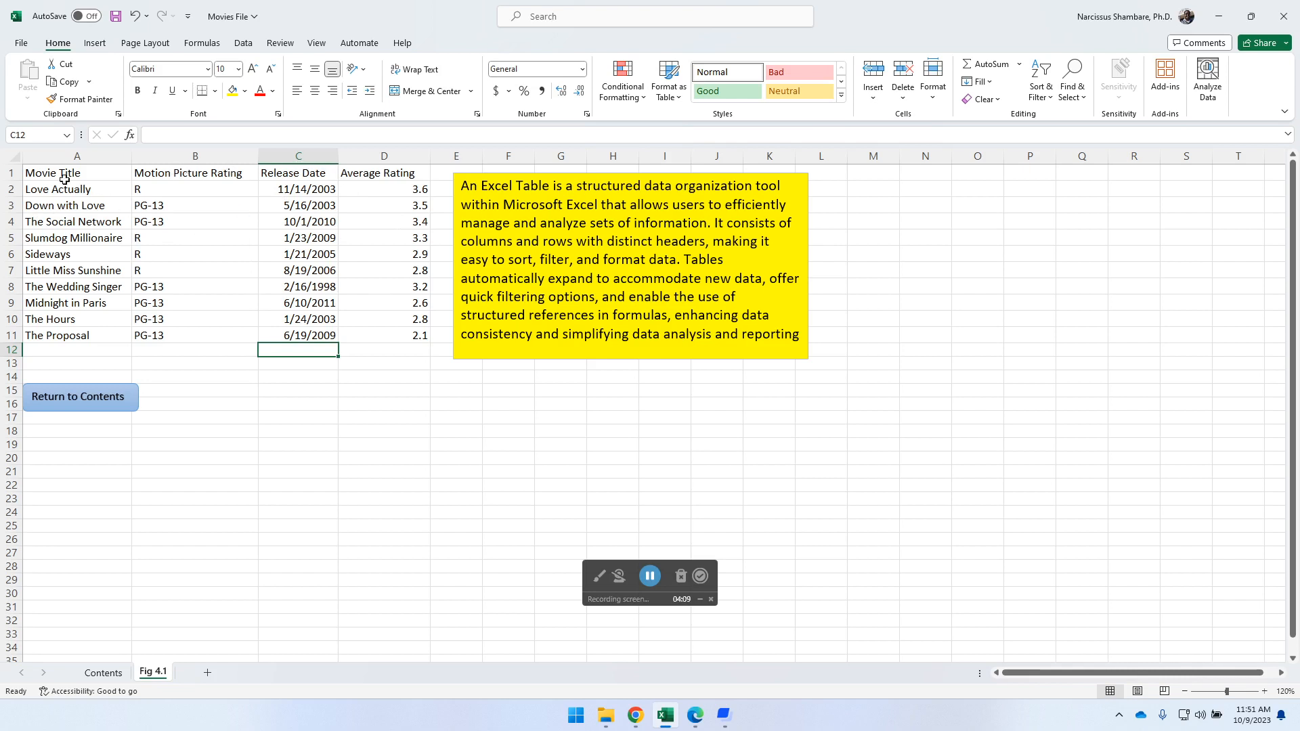
# - Try Clear All on the movie range A1:D11 and undo it
pyautogui.click(98, 176)
pyautogui.moveTo(98, 176); pyautogui.dragTo(392, 339)
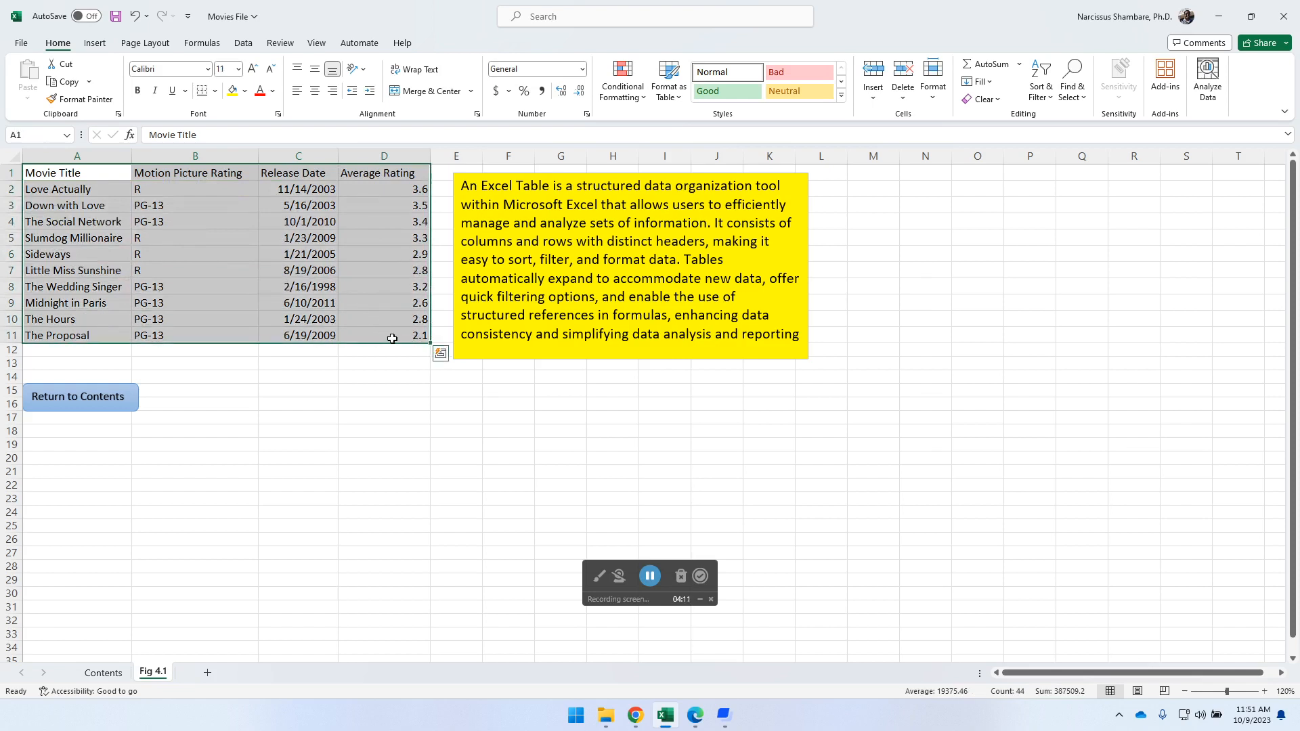
pyautogui.click(987, 99)
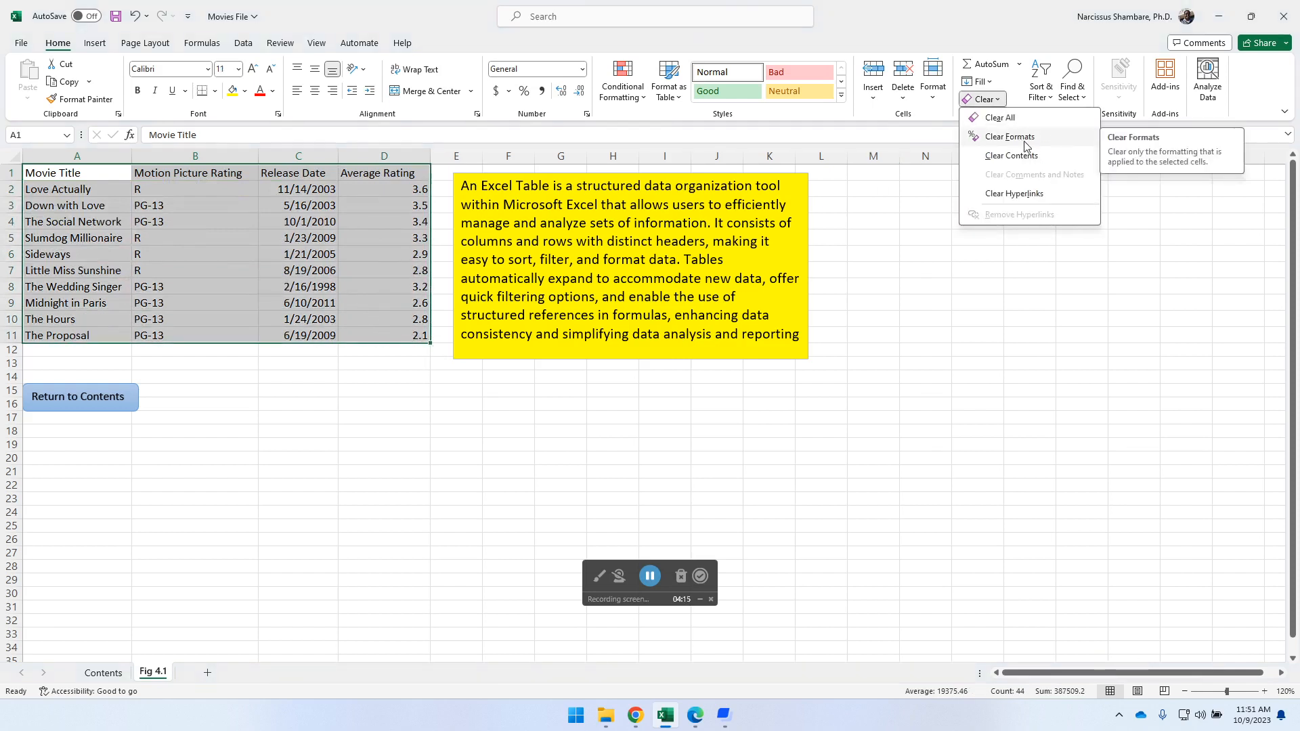
pyautogui.click(1010, 120)
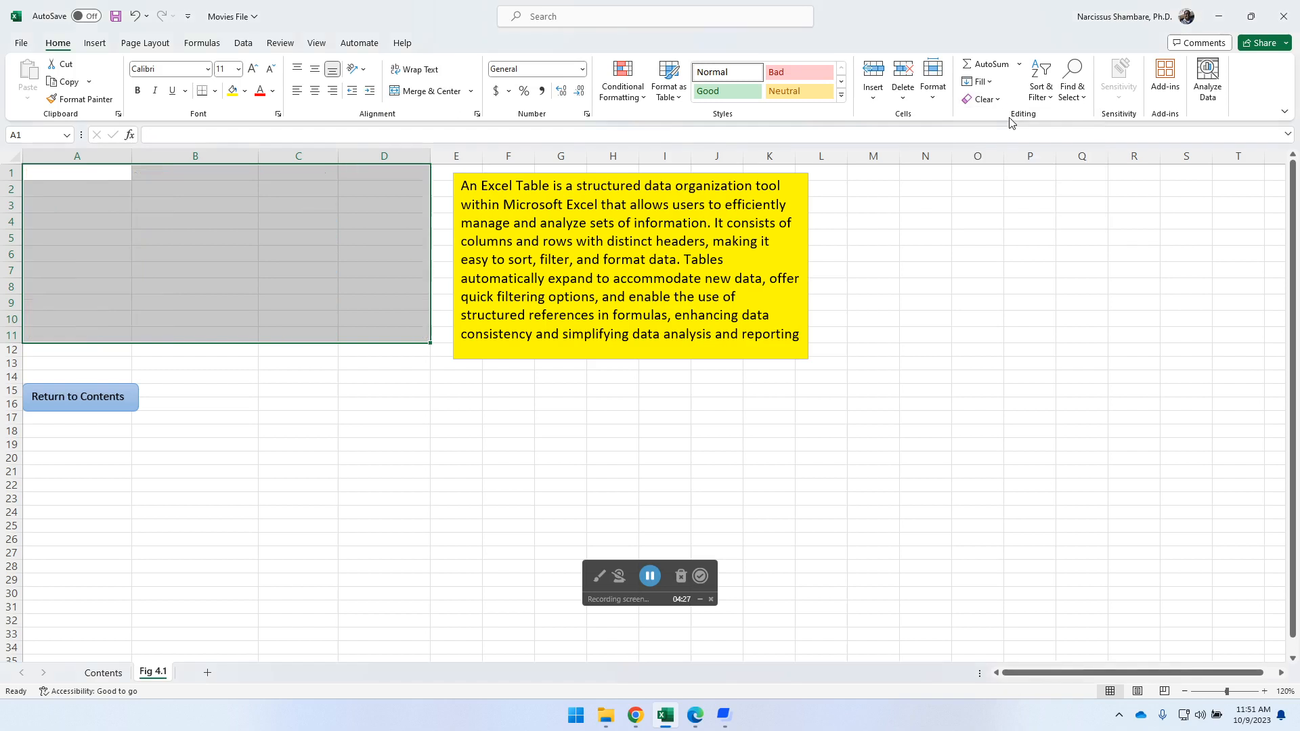
pyautogui.click(137, 16)
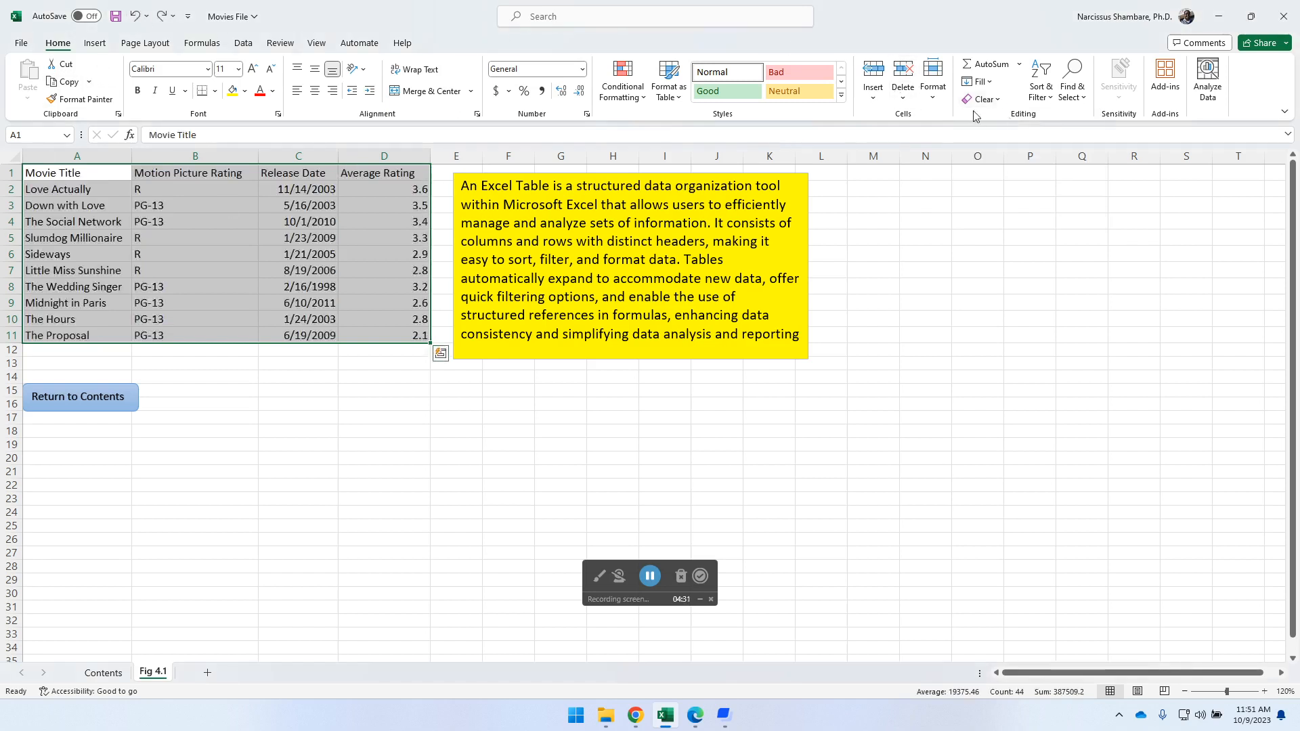
# - Try Clear Contents on the movie range A1:D11 and undo it
pyautogui.click(993, 100)
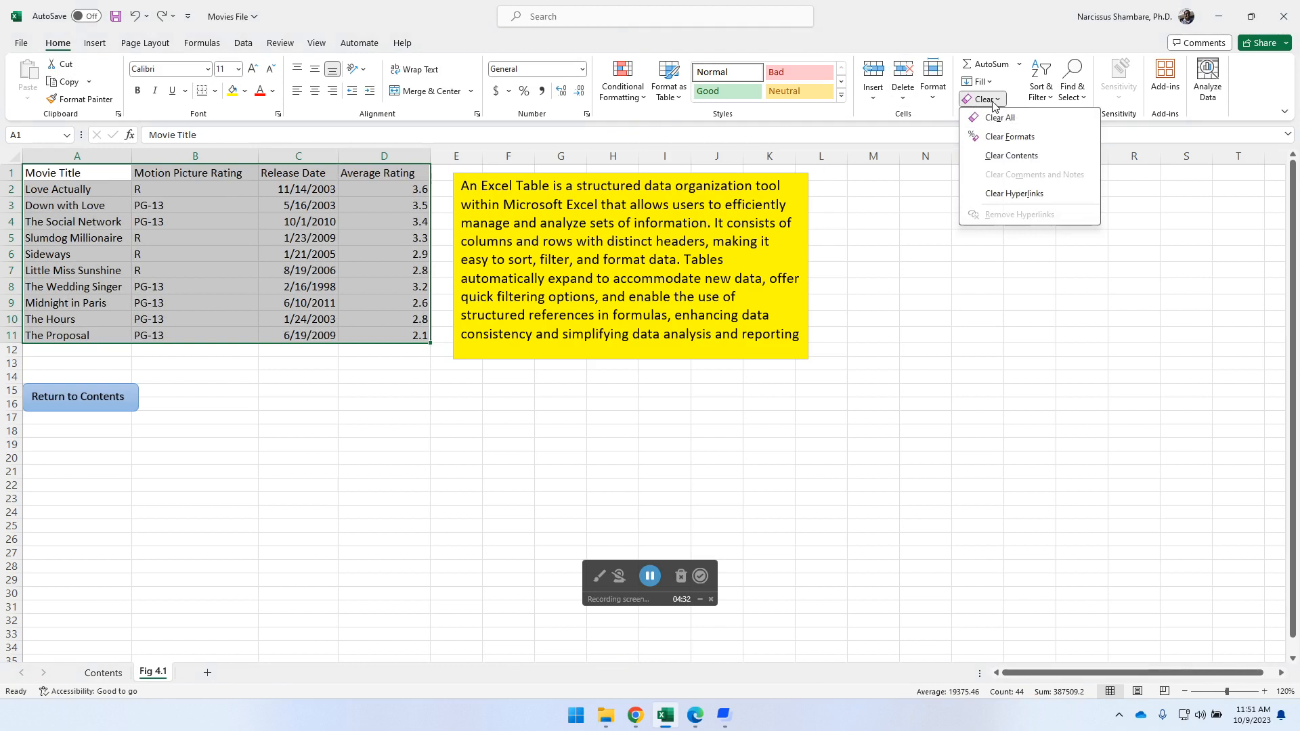
pyautogui.click(1018, 157)
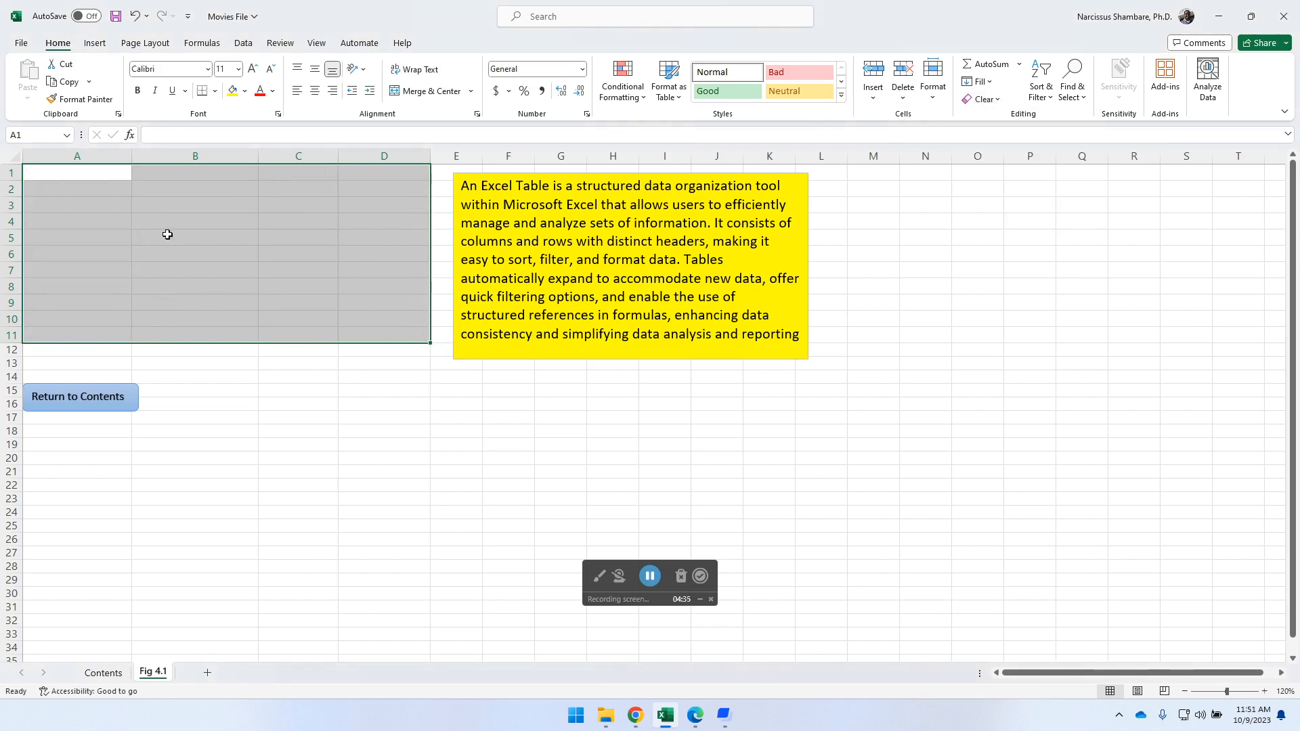
pyautogui.click(134, 16)
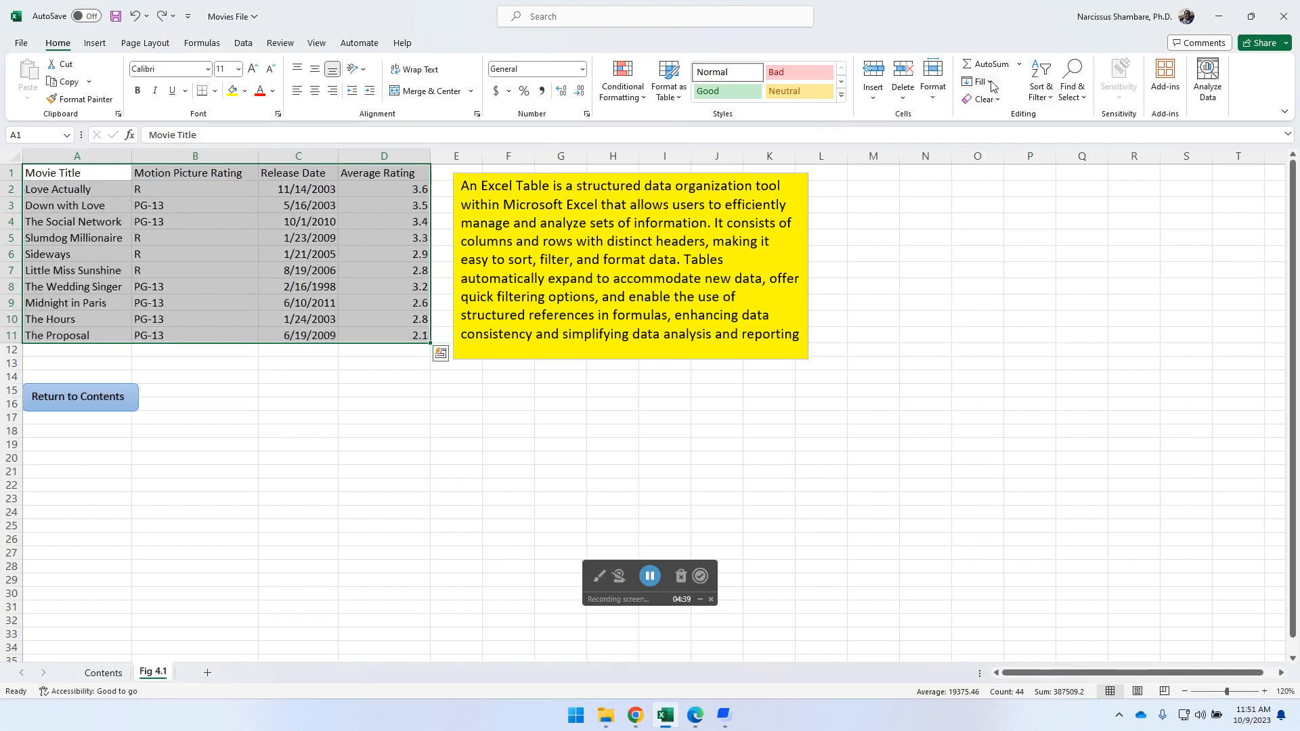
# - Clear only the formats of A1:D11 again and reapply the Short Date format to the release dates in C2:C11
pyautogui.click(997, 100)
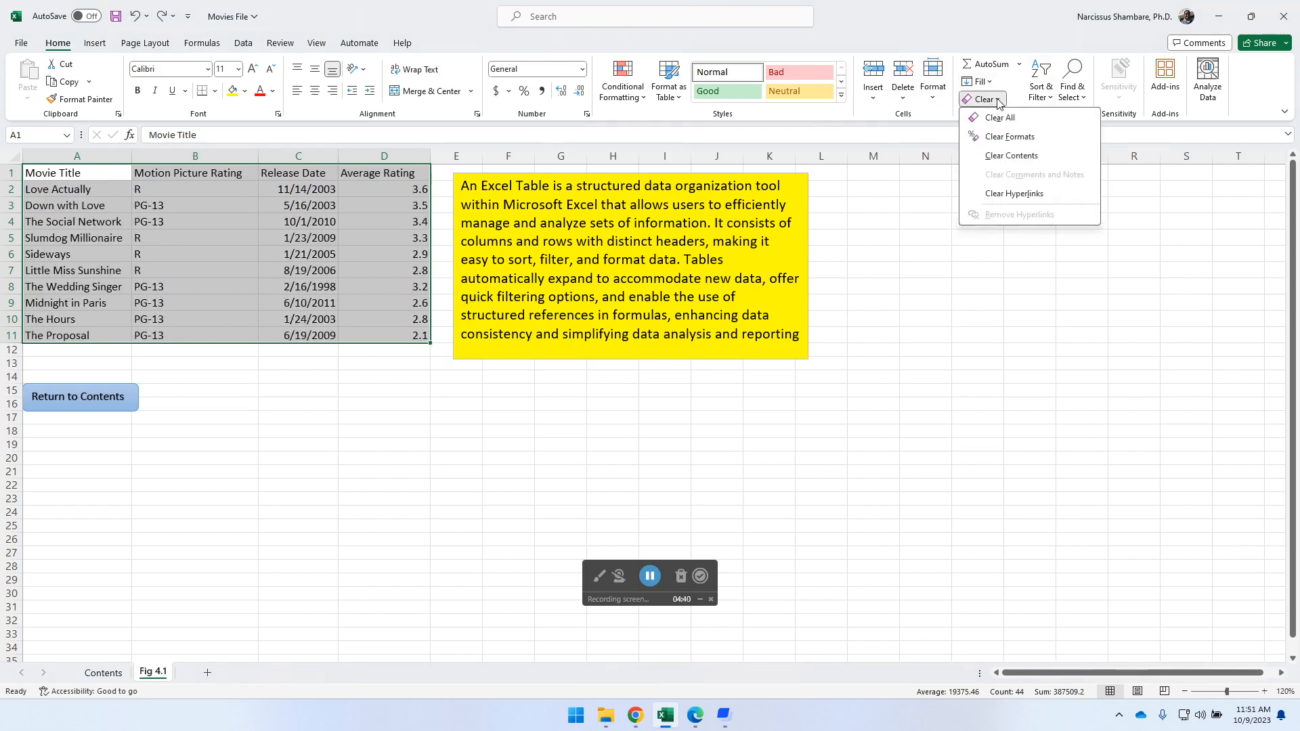
pyautogui.click(1024, 138)
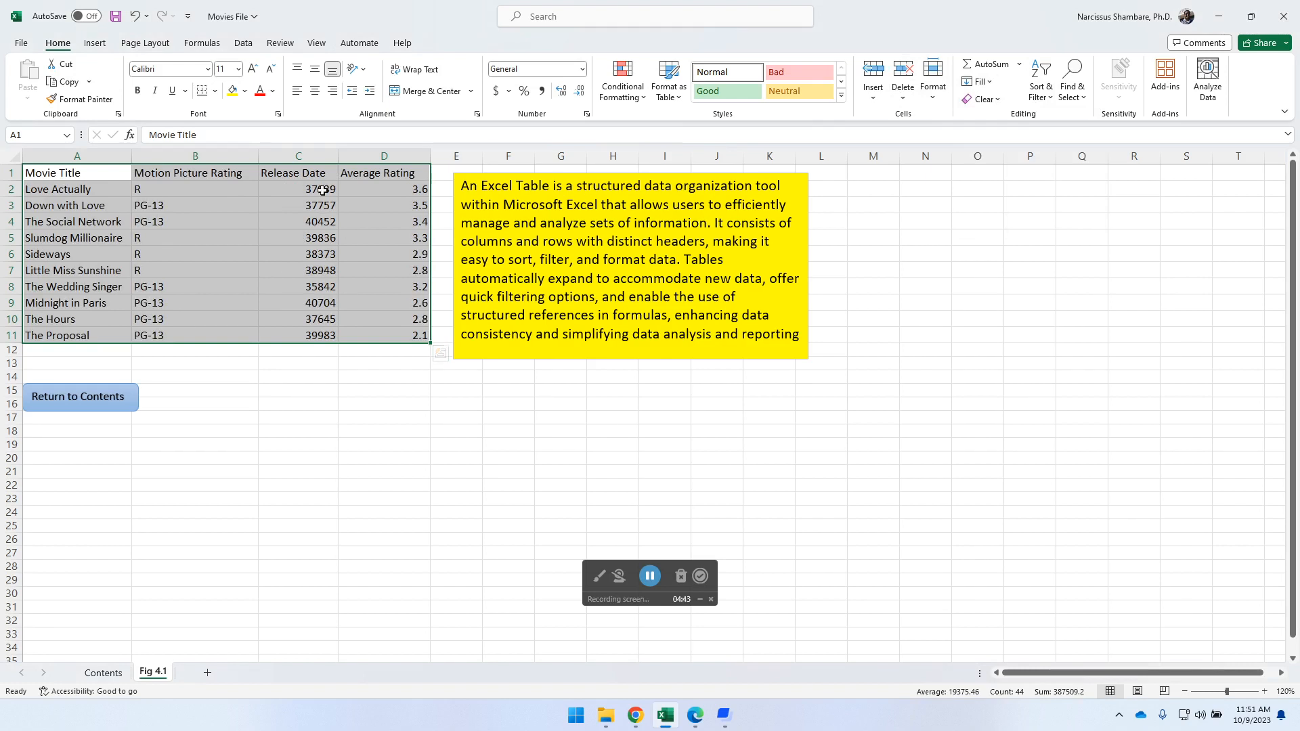
pyautogui.moveTo(308, 186); pyautogui.dragTo(321, 336)
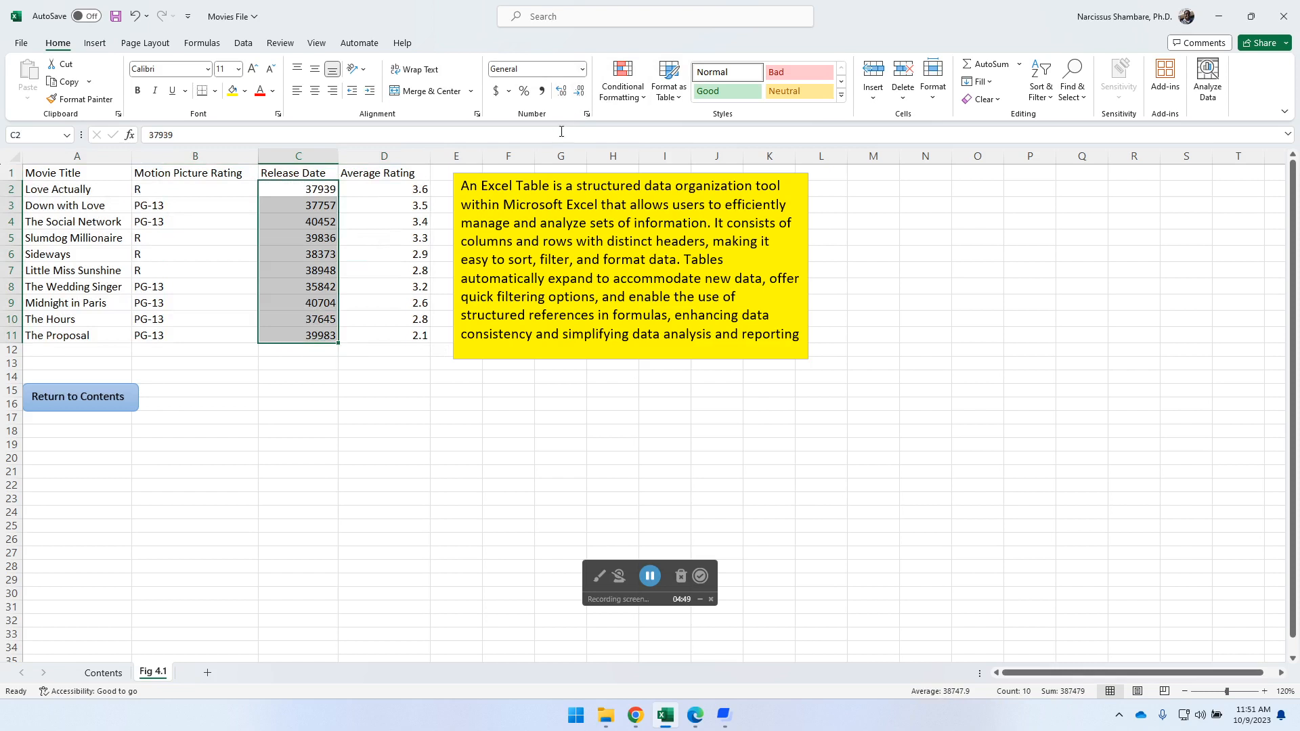
pyautogui.click(583, 69)
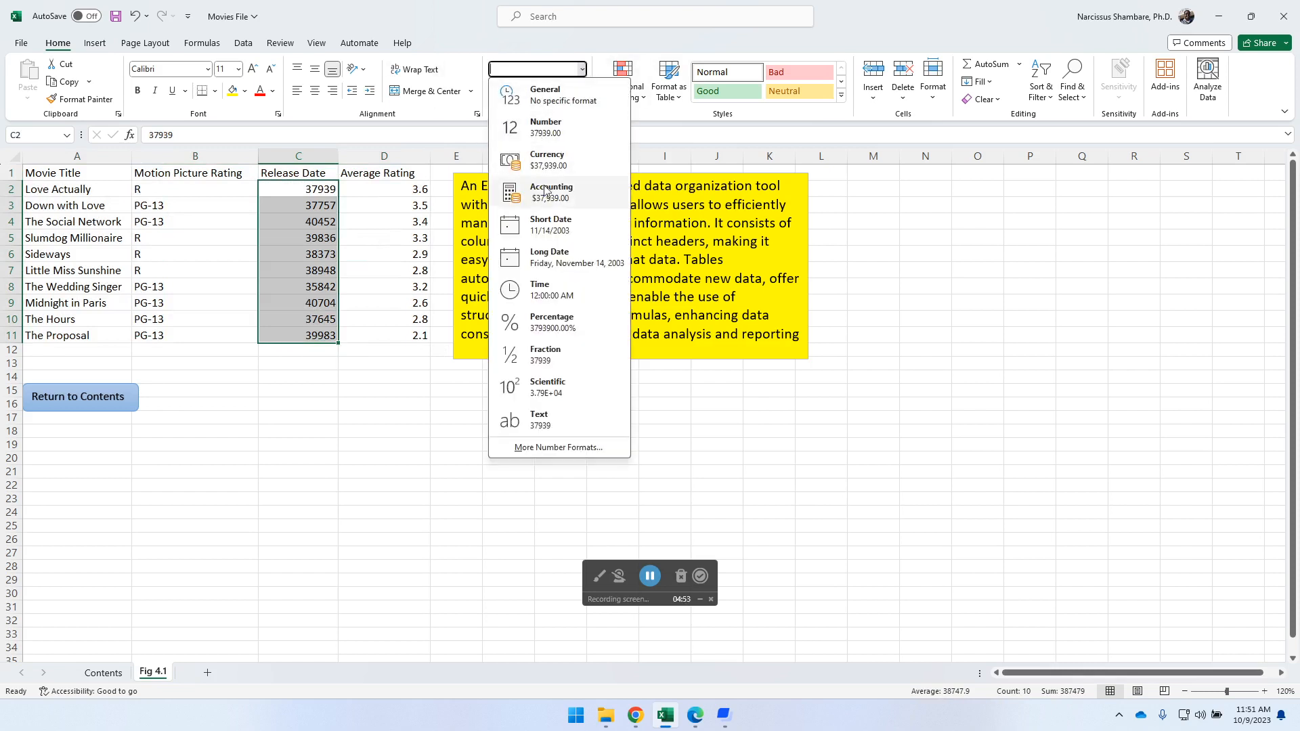
pyautogui.click(555, 230)
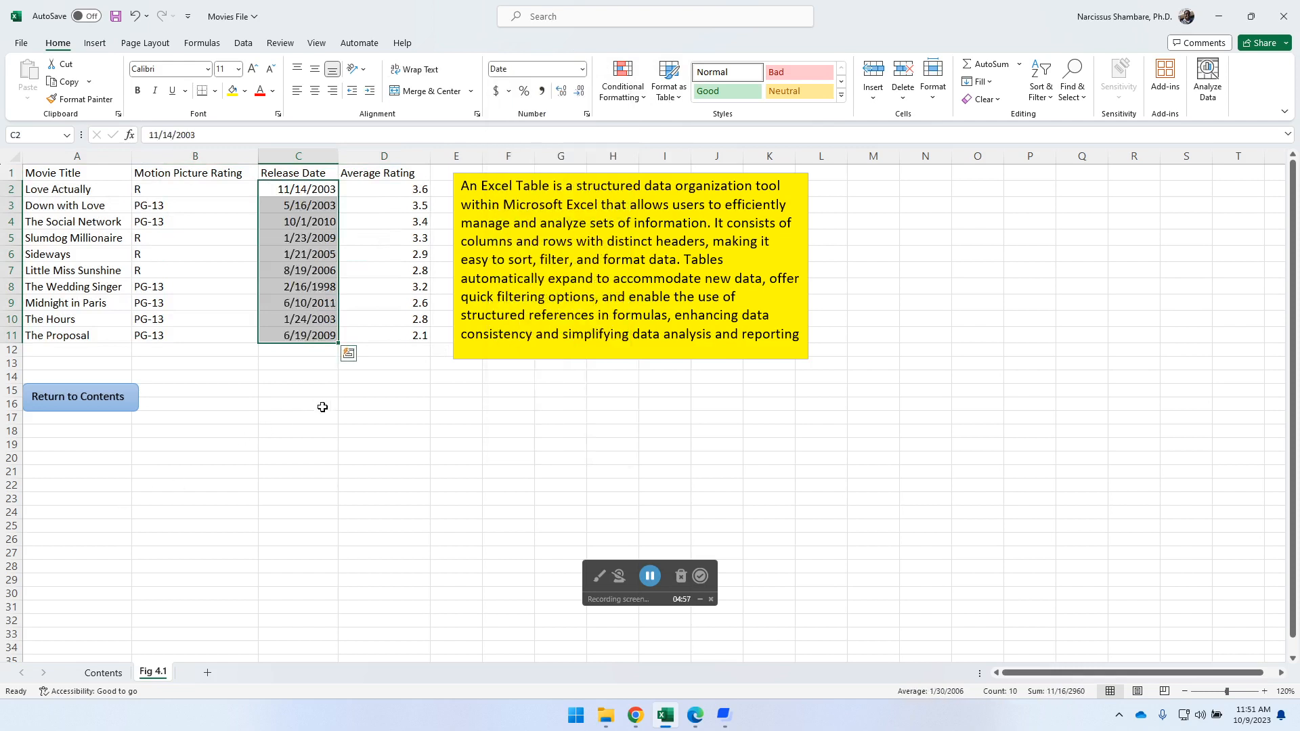